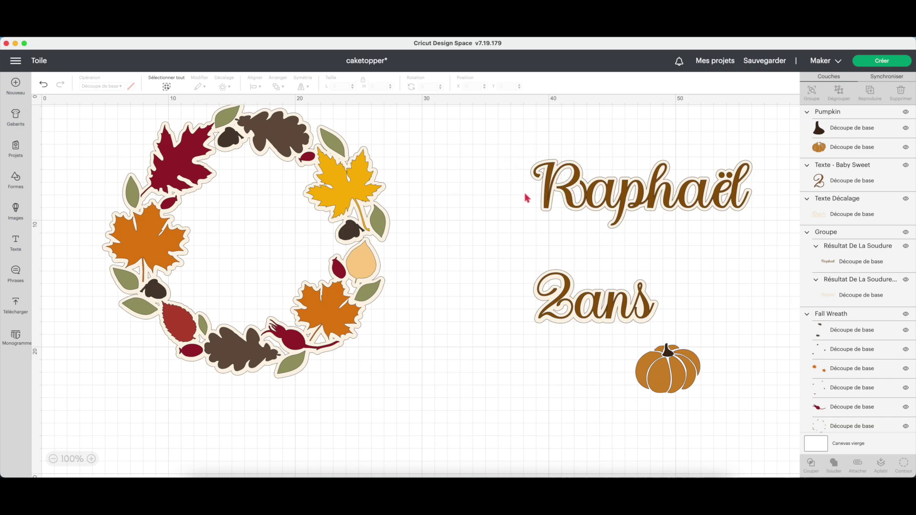
- Ungroup the brown first-name text from its cream backing and move the two layers apart
{"action": "left_click_drag", "start_coordinate": [597, 206], "coordinate": [580, 199]}
{"action": "right_click", "coordinate": [578, 188]}
{"action": "left_click", "coordinate": [594, 204]}
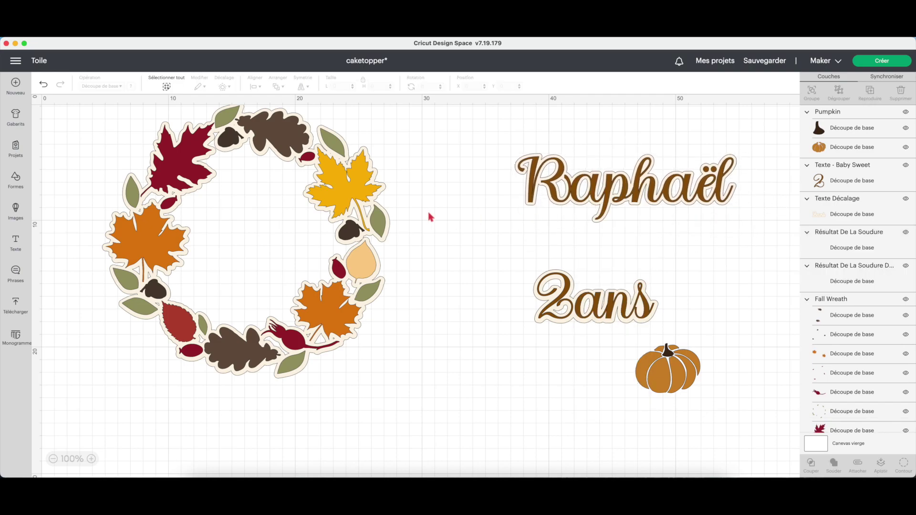
{"action": "left_click_drag", "start_coordinate": [608, 185], "coordinate": [593, 161]}
{"action": "left_click_drag", "start_coordinate": [615, 205], "coordinate": [606, 209]}
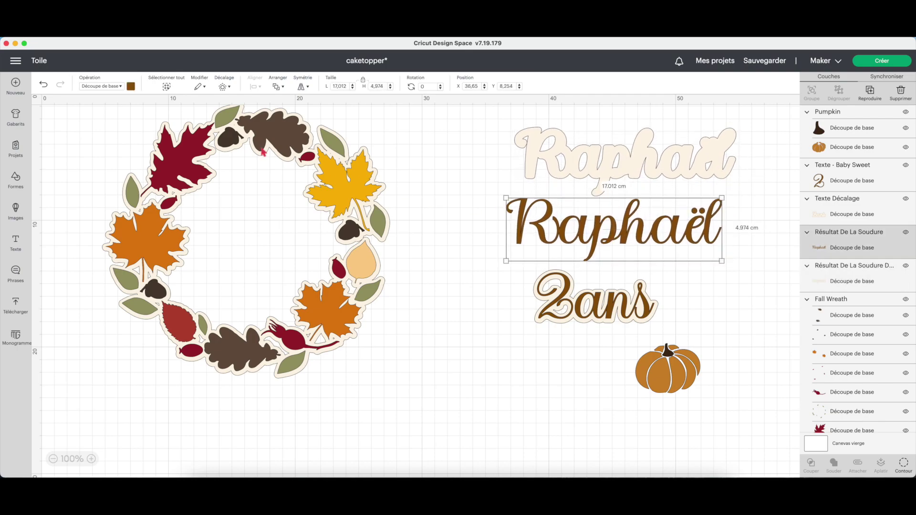
- Add a rounded 0.300 cm offset around the brown first-name text and colour it cream
{"action": "left_click", "coordinate": [225, 88]}
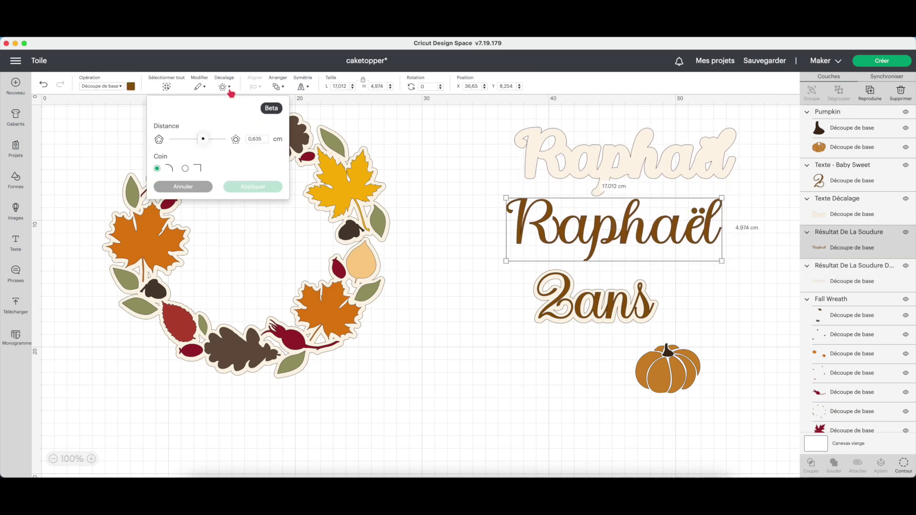
{"action": "left_click", "coordinate": [261, 140]}
{"action": "left_click_drag", "start_coordinate": [263, 140], "coordinate": [252, 141]}
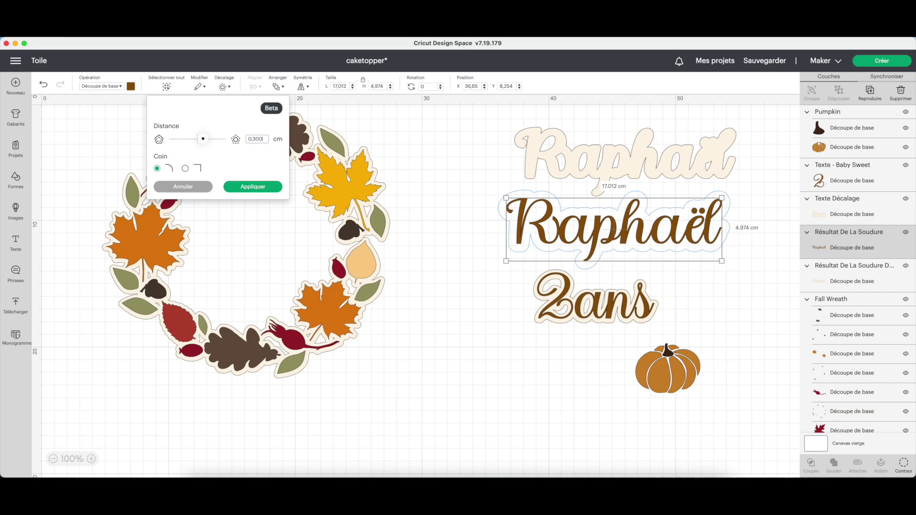
{"action": "left_click", "coordinate": [262, 187]}
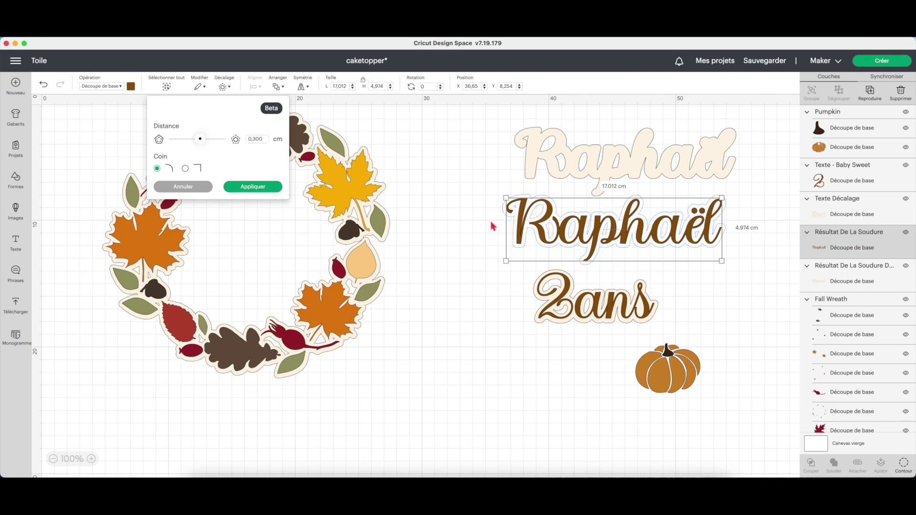
{"action": "left_click", "coordinate": [253, 188]}
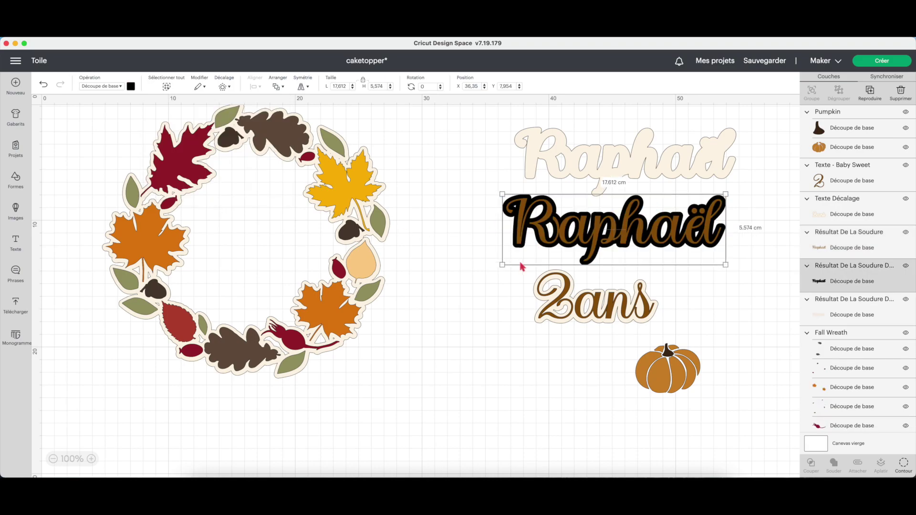
{"action": "left_click", "coordinate": [131, 87]}
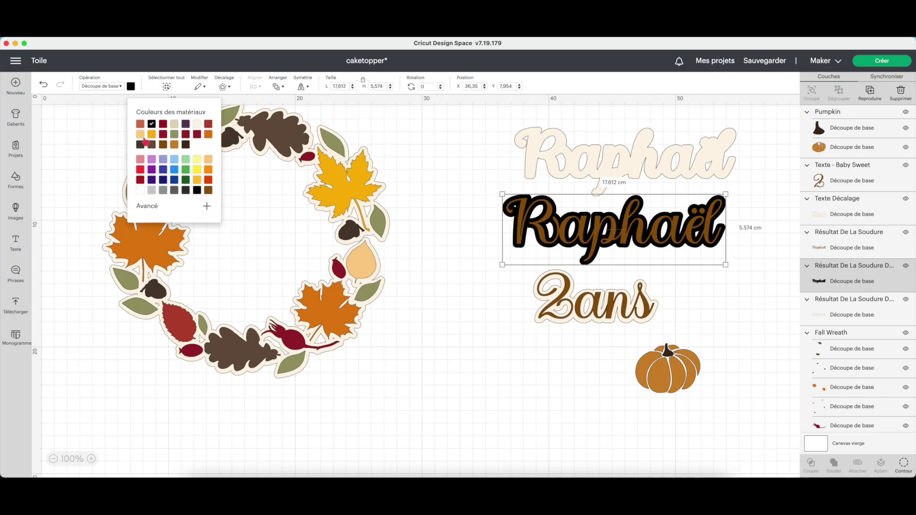
{"action": "left_click", "coordinate": [196, 125]}
{"action": "left_click", "coordinate": [432, 190]}
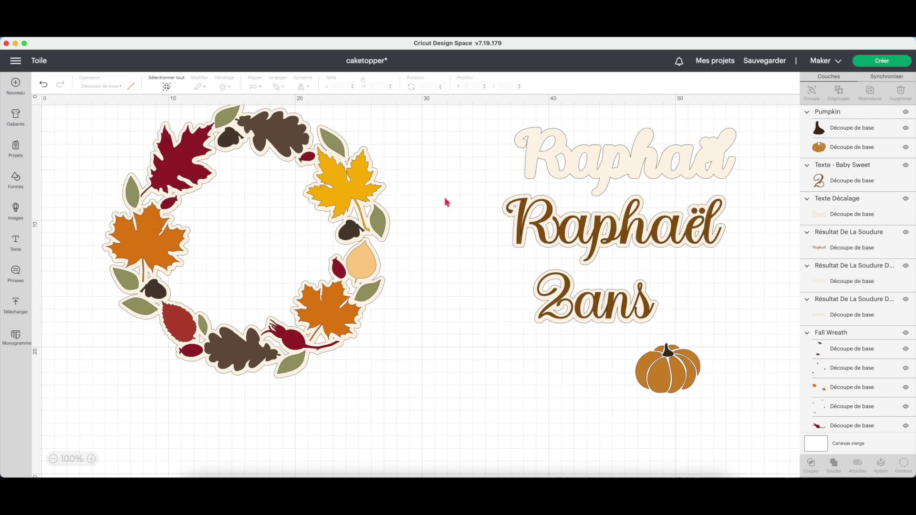
- Delete the old cream backing above the brown first-name text
{"action": "scroll", "coordinate": [445, 202], "scroll_direction": "up", "scroll_amount": 1}
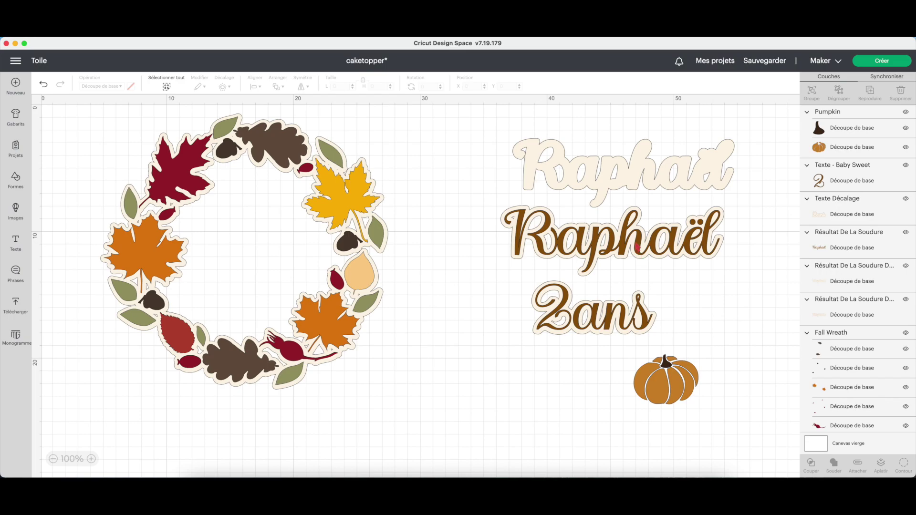
{"action": "left_click", "coordinate": [709, 189]}
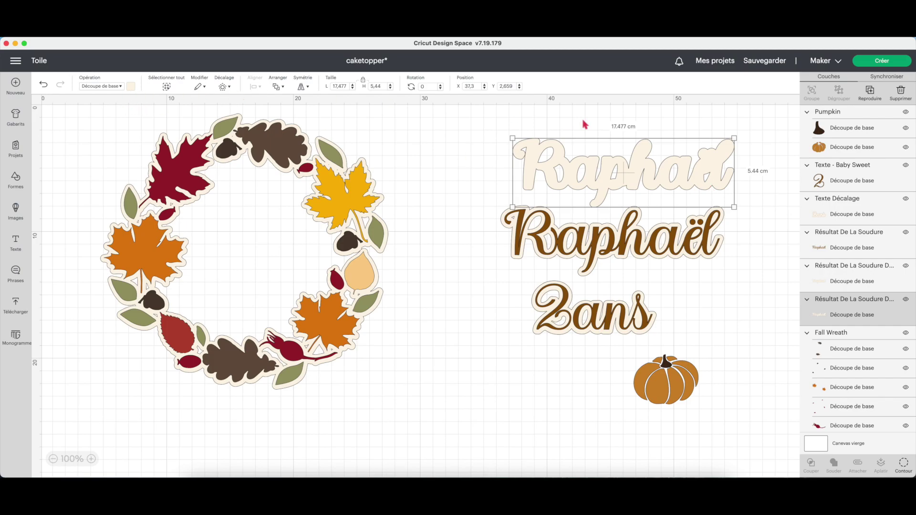
{"action": "key", "text": "Delete"}
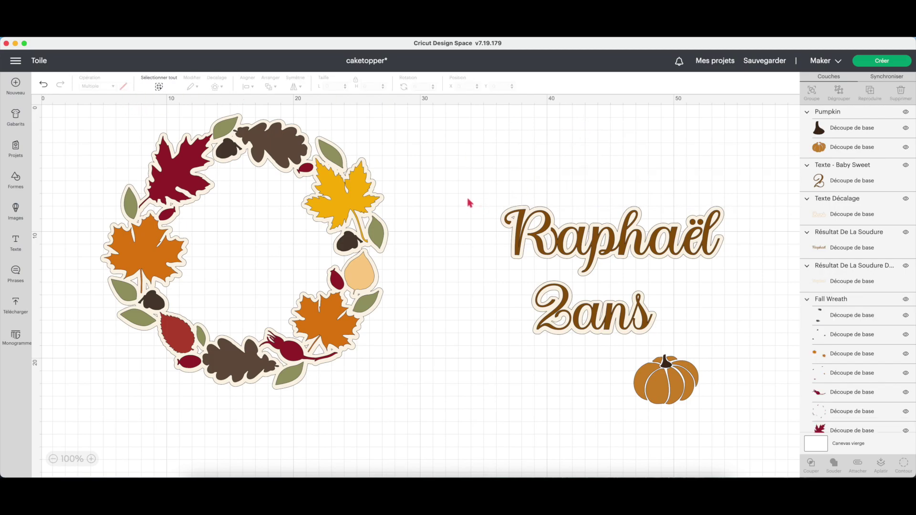
- Move the first-name text with its offset higher on the canvas and reposition "2ans" with its offset beneath it
{"action": "left_click", "coordinate": [605, 258]}
{"action": "left_click_drag", "start_coordinate": [605, 257], "coordinate": [605, 229]}
{"action": "left_click", "coordinate": [484, 287]}
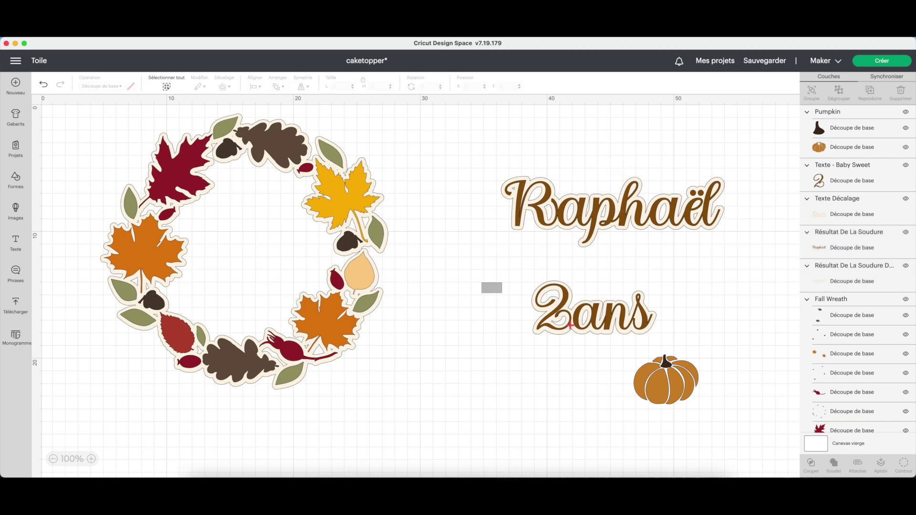
{"action": "left_click", "coordinate": [595, 331]}
{"action": "left_click_drag", "start_coordinate": [608, 328], "coordinate": [599, 305]}
{"action": "left_click", "coordinate": [600, 349]}
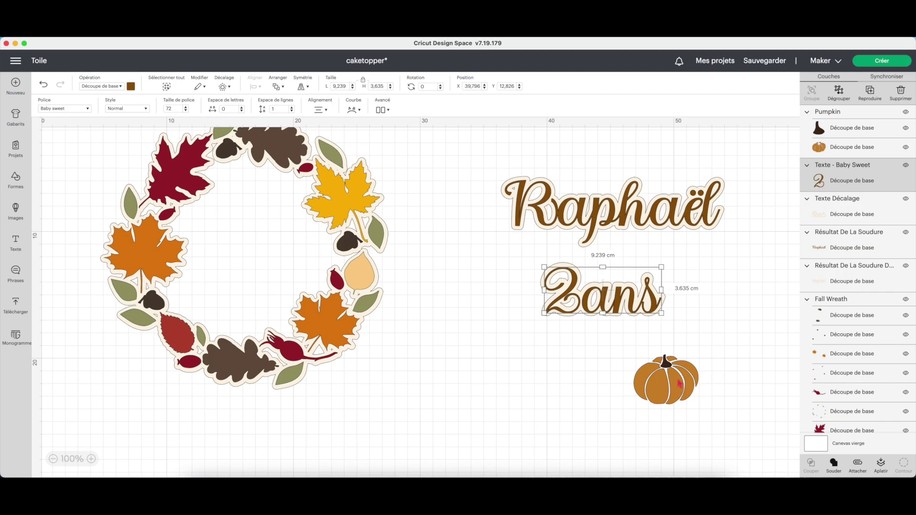
- Separate the leaf wreath from its cream offset by moving it over to the lettering and pumpkin
{"action": "left_click_drag", "start_coordinate": [360, 212], "coordinate": [479, 284]}
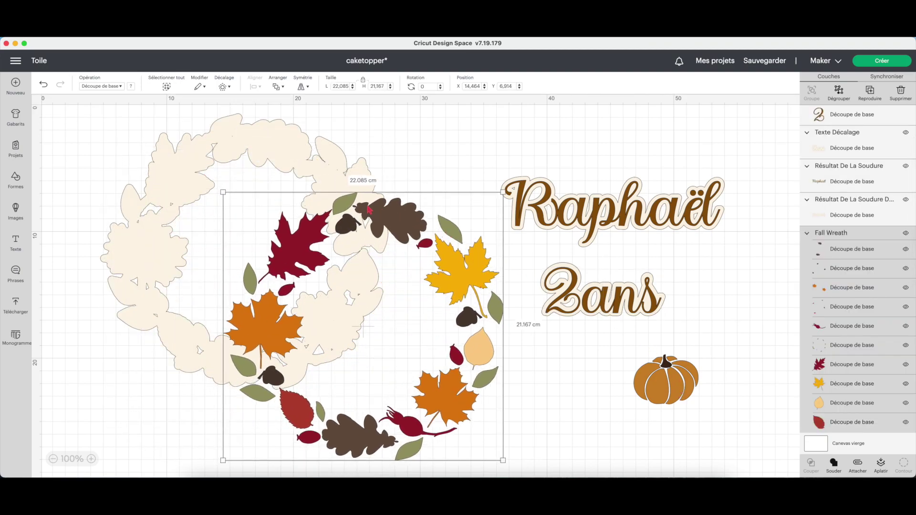
{"action": "right_click", "coordinate": [826, 235]}
{"action": "left_click", "coordinate": [823, 260]}
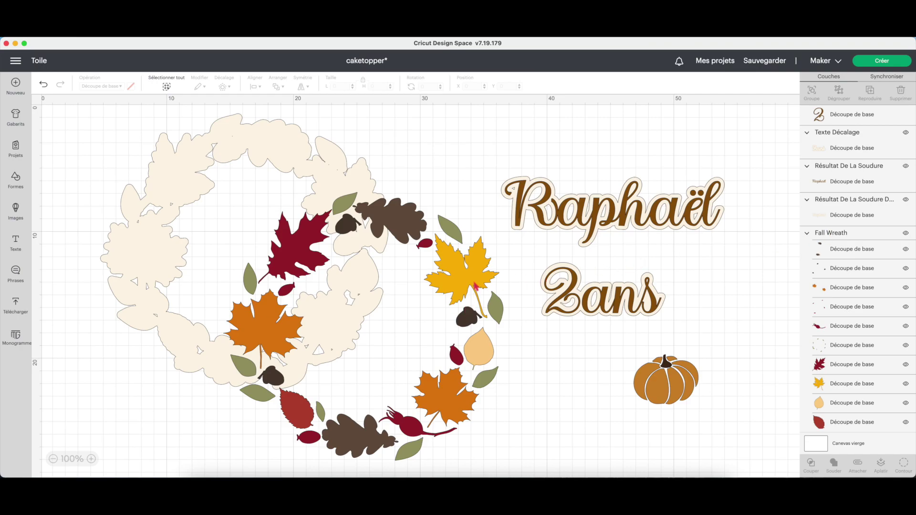
{"action": "left_click_drag", "start_coordinate": [488, 318], "coordinate": [537, 365]}
{"action": "left_click", "coordinate": [155, 219]}
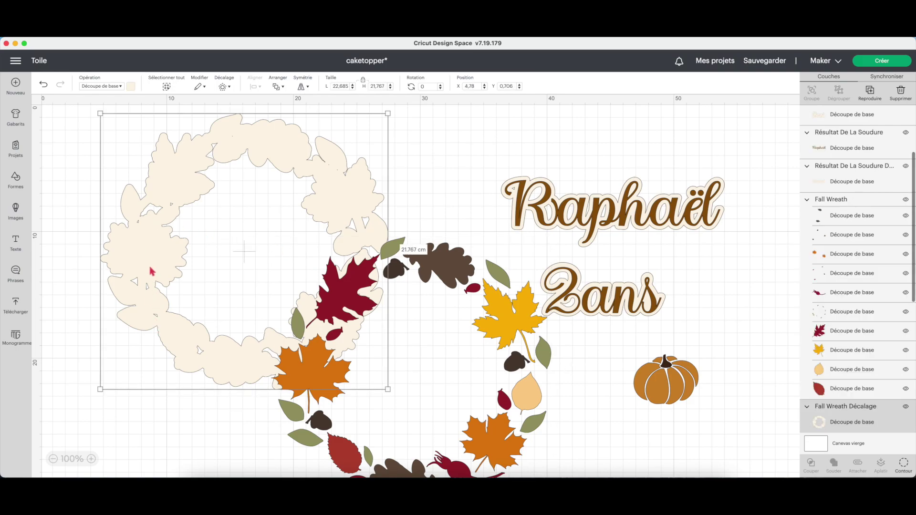
{"action": "left_click_drag", "start_coordinate": [303, 347], "coordinate": [512, 335]}
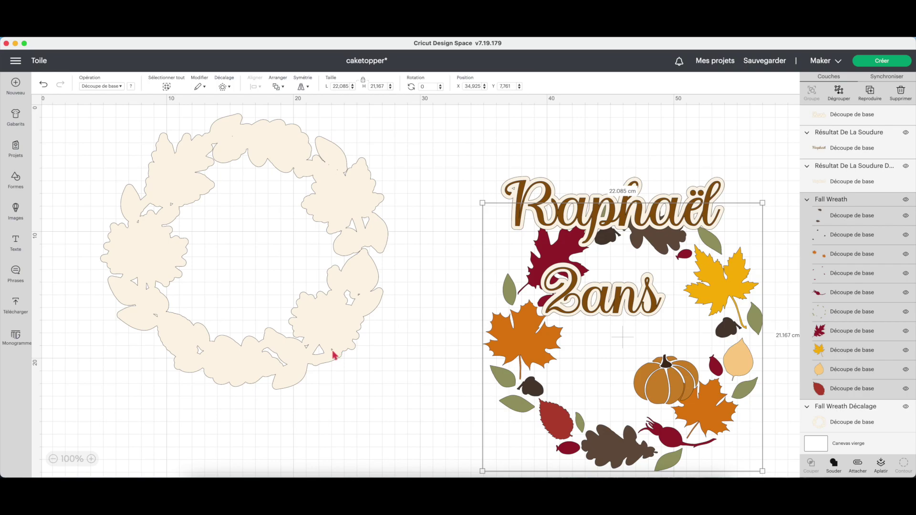
- Hide the small inner cutouts of the cream wreath offset with Contour, keeping its large centre opening
{"action": "left_click", "coordinate": [359, 219]}
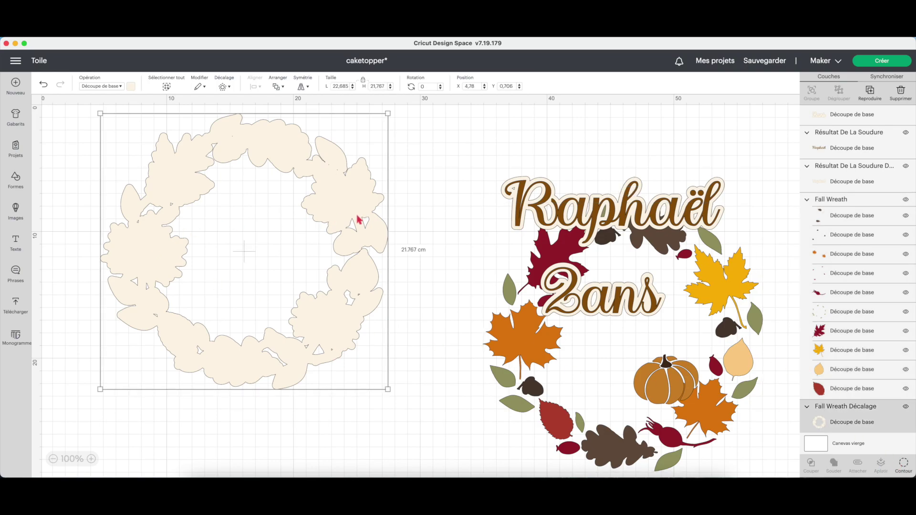
{"action": "left_click", "coordinate": [904, 465]}
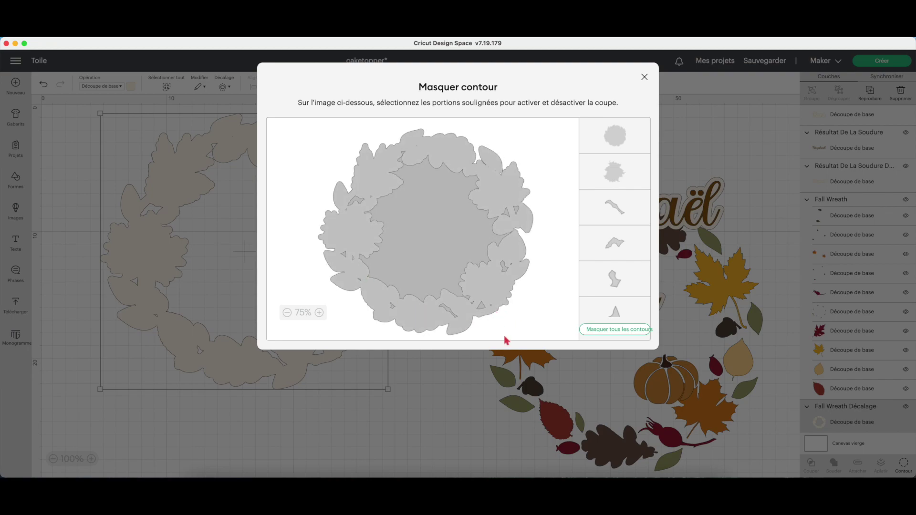
{"action": "left_click", "coordinate": [492, 286]}
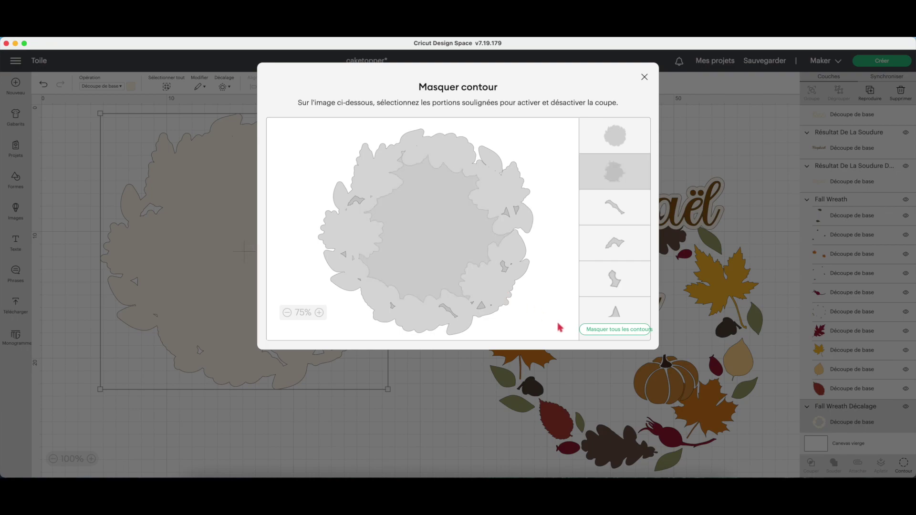
{"action": "left_click", "coordinate": [492, 285]}
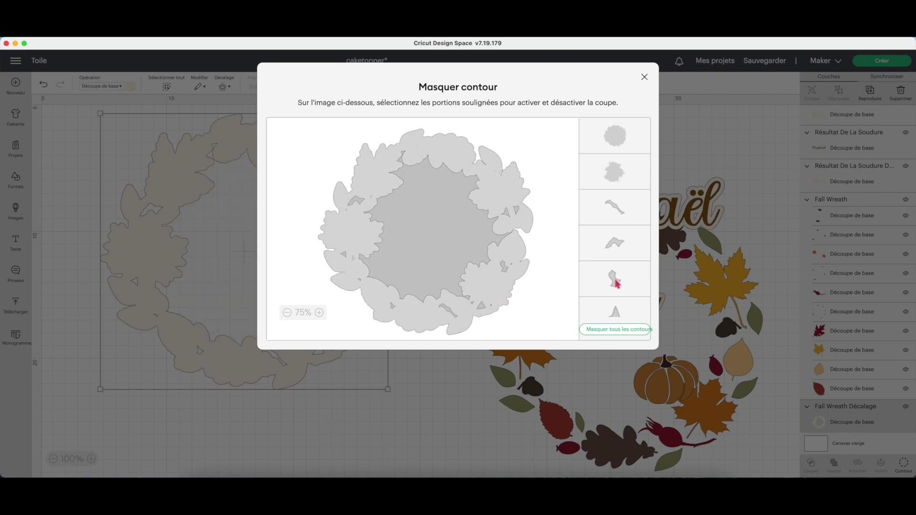
{"action": "scroll", "coordinate": [615, 281], "scroll_direction": "down", "scroll_amount": 5}
{"action": "scroll", "coordinate": [618, 209], "scroll_direction": "down", "scroll_amount": 5}
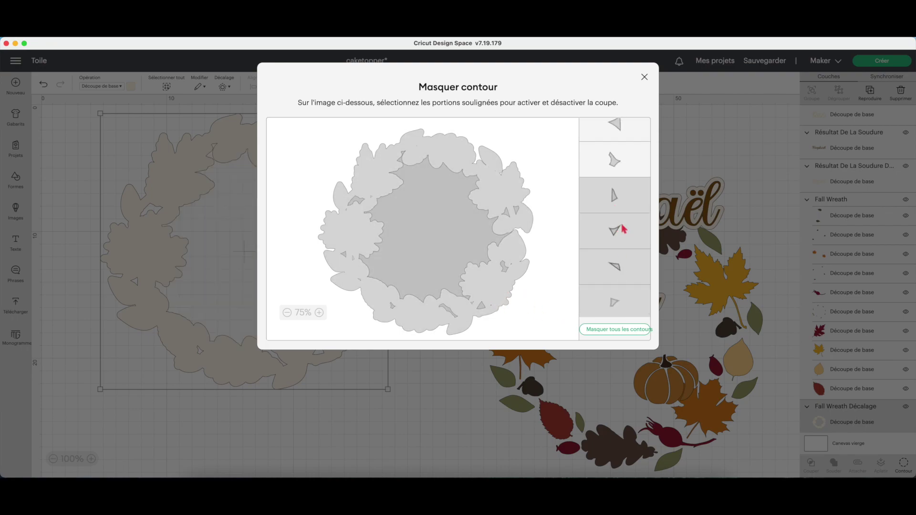
{"action": "scroll", "coordinate": [620, 215], "scroll_direction": "up", "scroll_amount": 10}
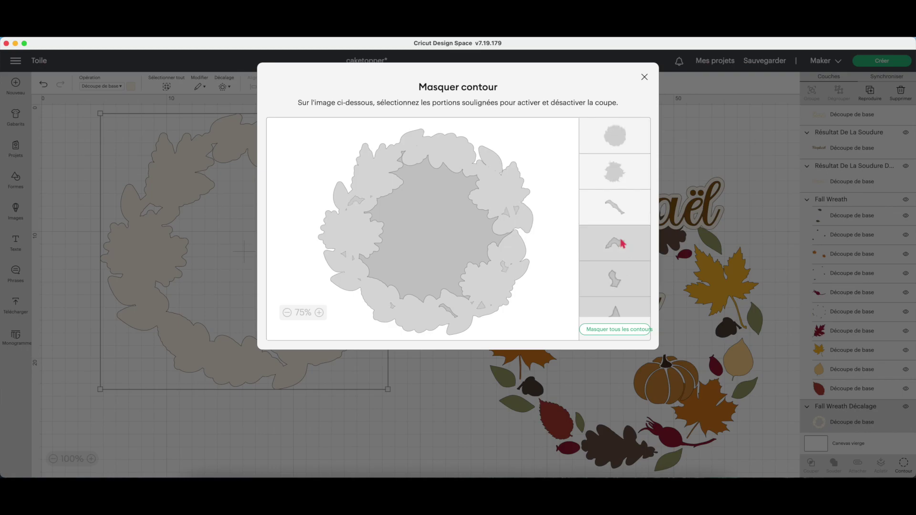
{"action": "left_click", "coordinate": [644, 77]}
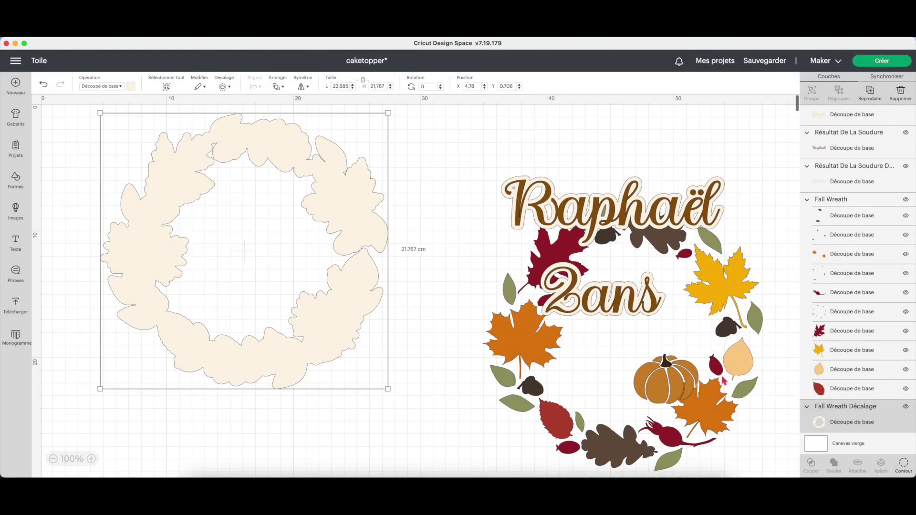
- Place the leaf wreath back on top of its cream offset
{"action": "left_click_drag", "start_coordinate": [740, 382], "coordinate": [359, 288]}
{"action": "left_click", "coordinate": [468, 332]}
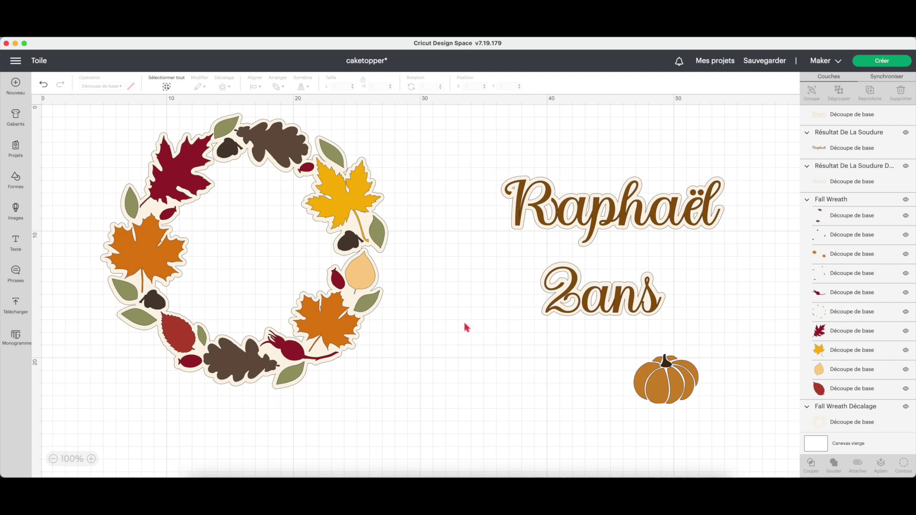
{"action": "left_click", "coordinate": [353, 214]}
{"action": "left_click_drag", "start_coordinate": [353, 214], "coordinate": [356, 220]}
- Move the leaf wreath off its cream offset again and shift the offset slightly lower on the canvas
{"action": "left_click_drag", "start_coordinate": [303, 181], "coordinate": [333, 243]}
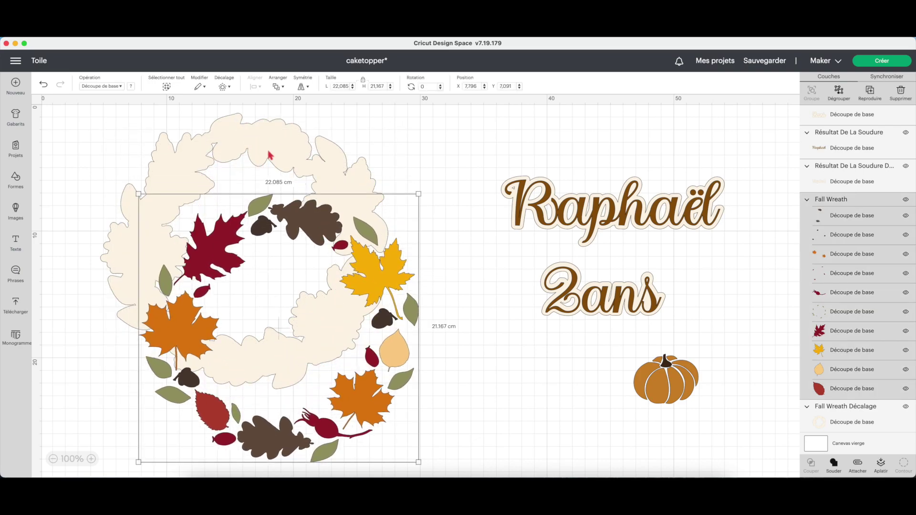
{"action": "left_click_drag", "start_coordinate": [376, 265], "coordinate": [616, 206]}
{"action": "left_click", "coordinate": [256, 173]}
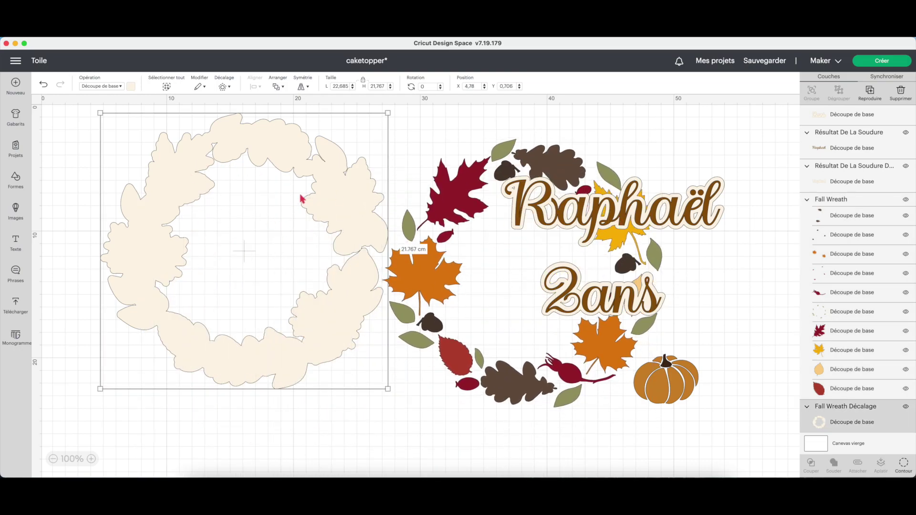
{"action": "left_click_drag", "start_coordinate": [296, 204], "coordinate": [288, 225]}
- Add a 0.300 cm offset around the cream wreath layer and hide the new offset's centre opening with Contour
{"action": "scroll", "coordinate": [226, 105], "scroll_direction": "down", "scroll_amount": 1}
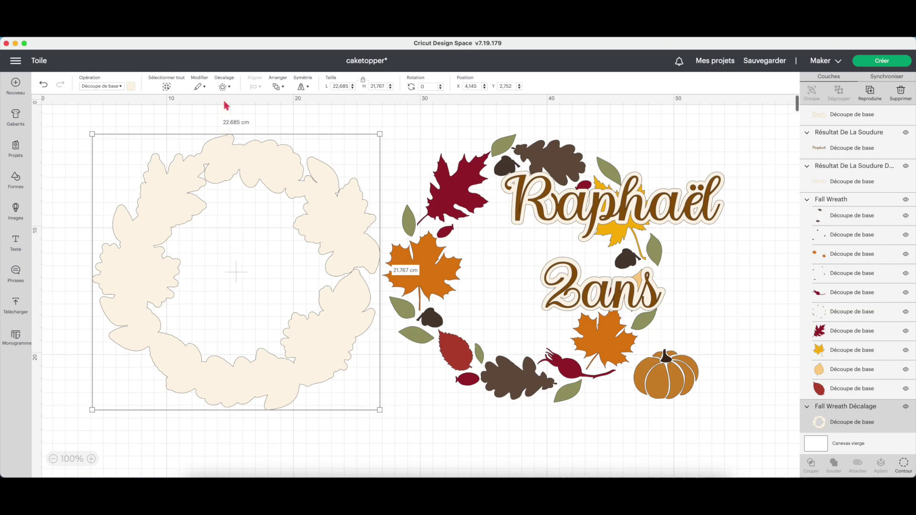
{"action": "left_click", "coordinate": [223, 87]}
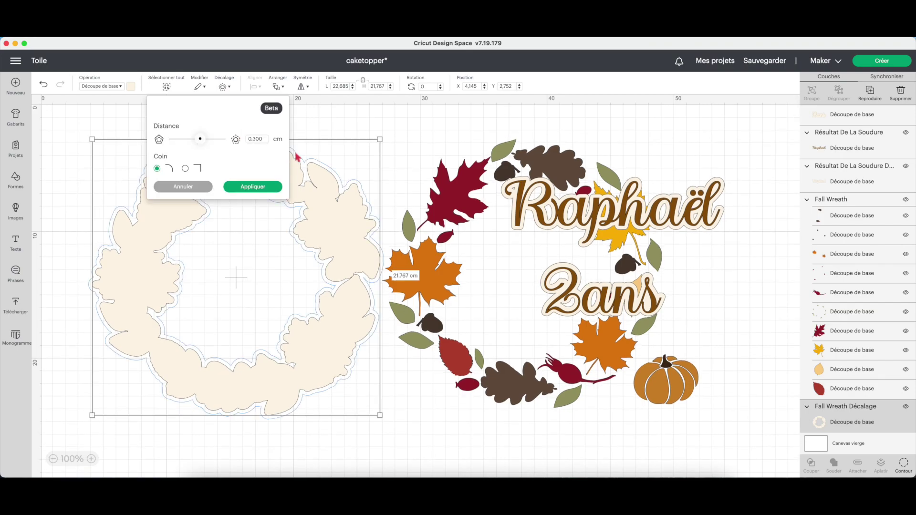
{"action": "left_click", "coordinate": [262, 188]}
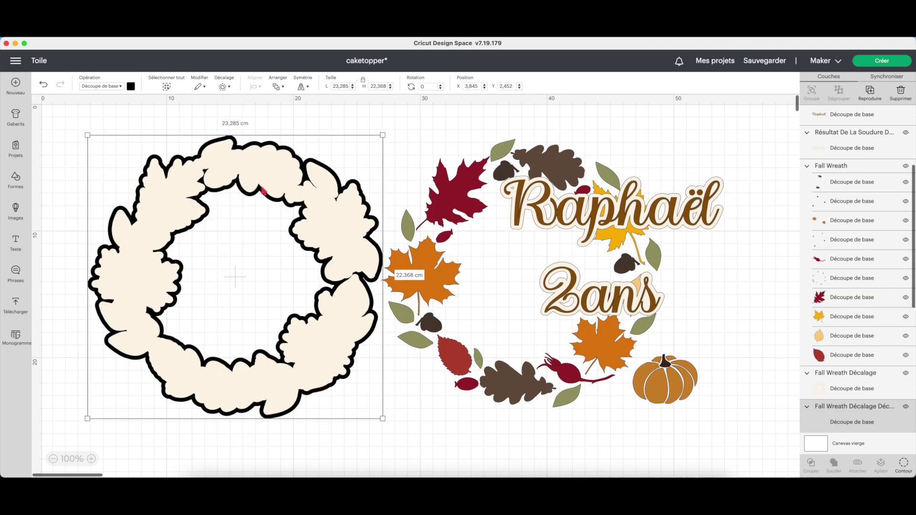
{"action": "left_click", "coordinate": [907, 471]}
{"action": "left_click", "coordinate": [619, 178]}
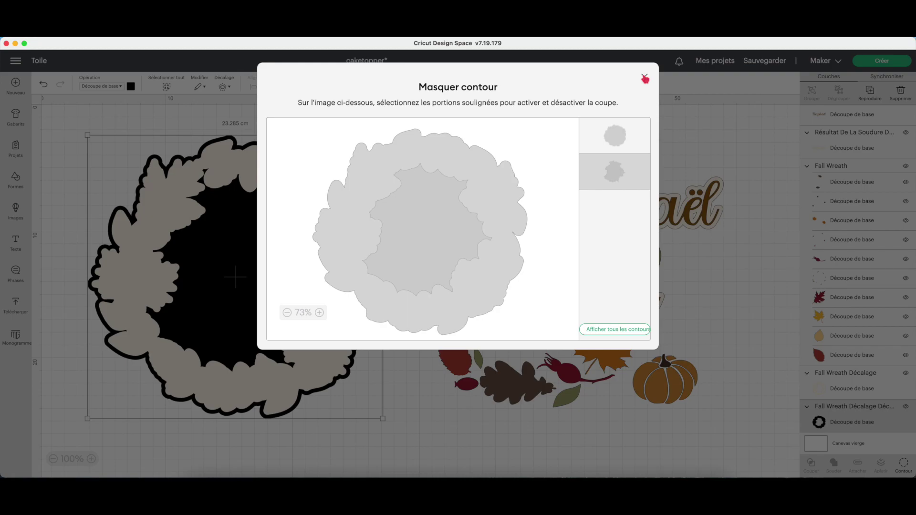
{"action": "left_click", "coordinate": [645, 79]}
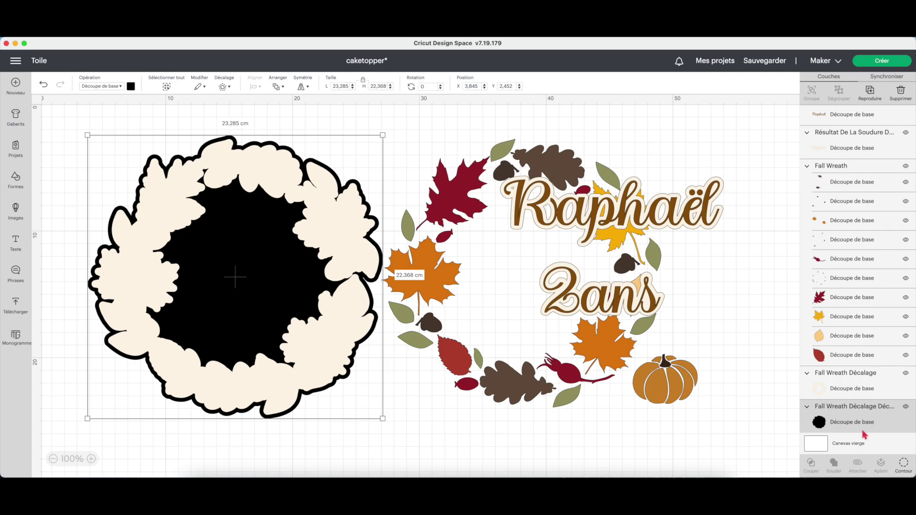
- Colour the solid wreath base layer white
{"action": "left_click", "coordinate": [131, 86]}
{"action": "left_click", "coordinate": [139, 191]}
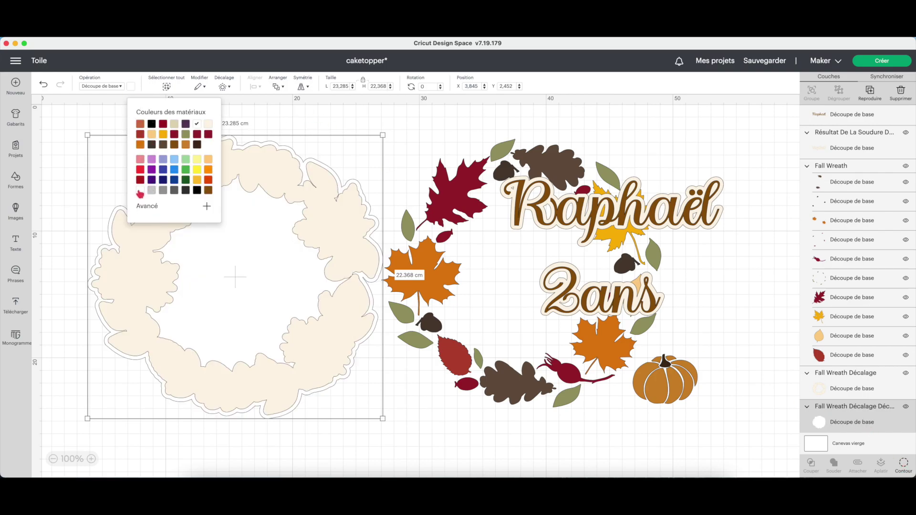
{"action": "left_click", "coordinate": [683, 144]}
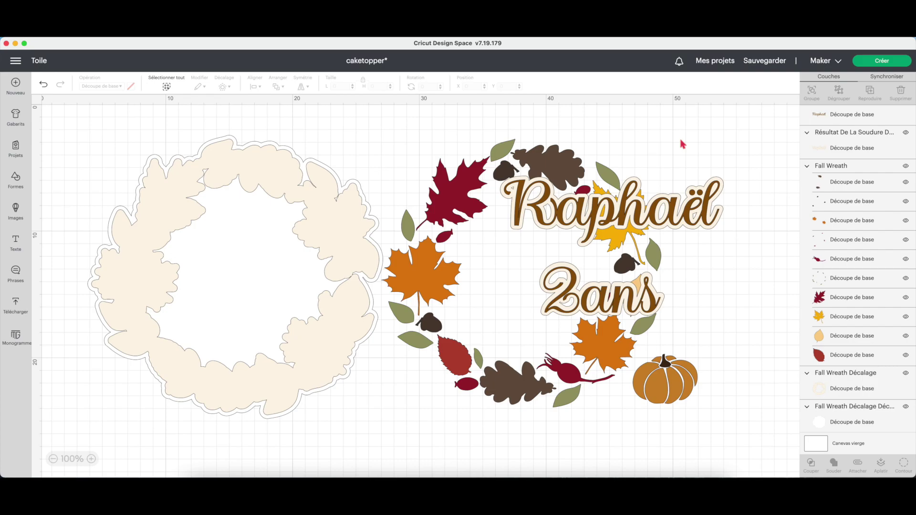
- Move the first-name text with its offset clear of the leaf wreath and place the wreath on its cream and white base layers
{"action": "left_click_drag", "start_coordinate": [685, 224], "coordinate": [803, 185]}
{"action": "left_click_drag", "start_coordinate": [490, 183], "coordinate": [202, 186]}
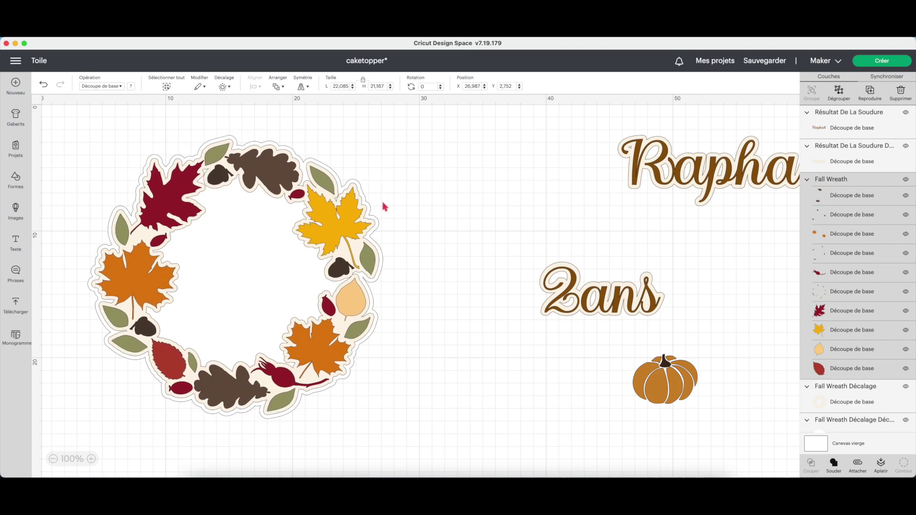
- Place the first name, "2ans" and the pumpkin inside the wreath, with the pumpkin above the name and "2ans" below it
{"action": "left_click", "coordinate": [388, 204]}
{"action": "left_click_drag", "start_coordinate": [576, 132], "coordinate": [658, 200]}
{"action": "left_click_drag", "start_coordinate": [743, 177], "coordinate": [254, 270]}
{"action": "left_click_drag", "start_coordinate": [550, 249], "coordinate": [282, 339]}
{"action": "left_click_drag", "start_coordinate": [615, 312], "coordinate": [248, 228]}
{"action": "left_click", "coordinate": [484, 246]}
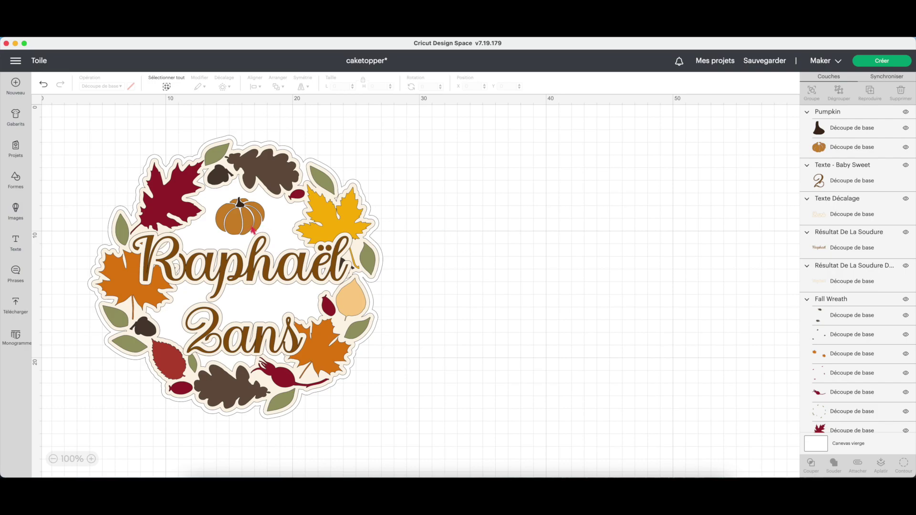
- Move the leaf wreath beside its backing layers and weld a duplicate of it into a single-colour piece
{"action": "left_click_drag", "start_coordinate": [328, 219], "coordinate": [641, 226]}
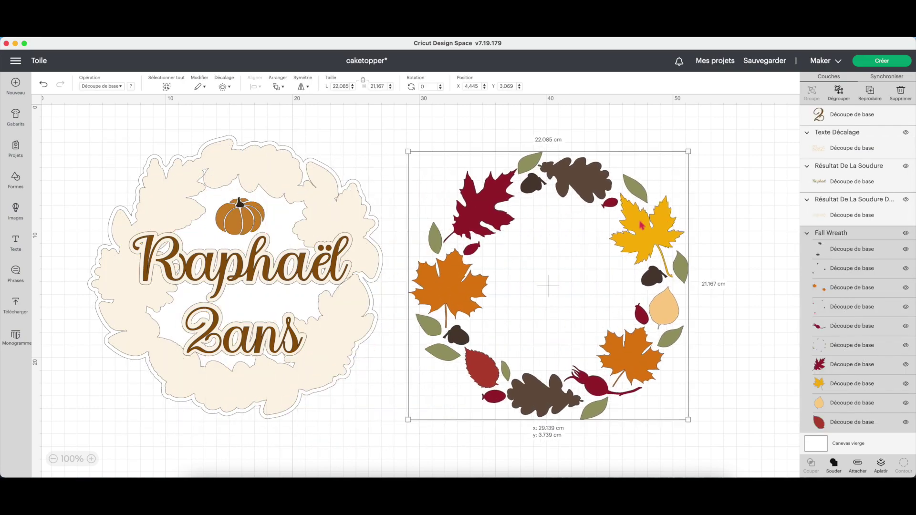
{"action": "left_click", "coordinate": [873, 97]}
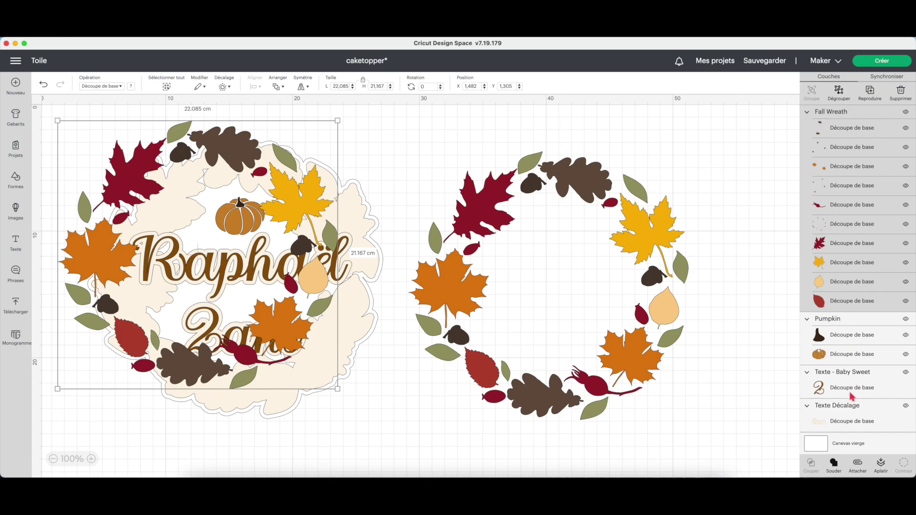
{"action": "left_click", "coordinate": [836, 469]}
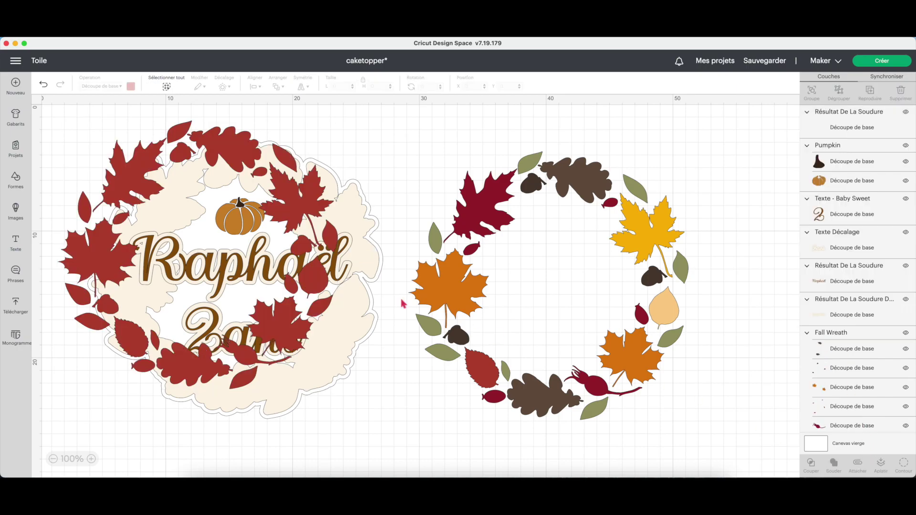
- Move the welded wreath copy off the backing layers and colour it cream
{"action": "left_click_drag", "start_coordinate": [306, 214], "coordinate": [590, 210]}
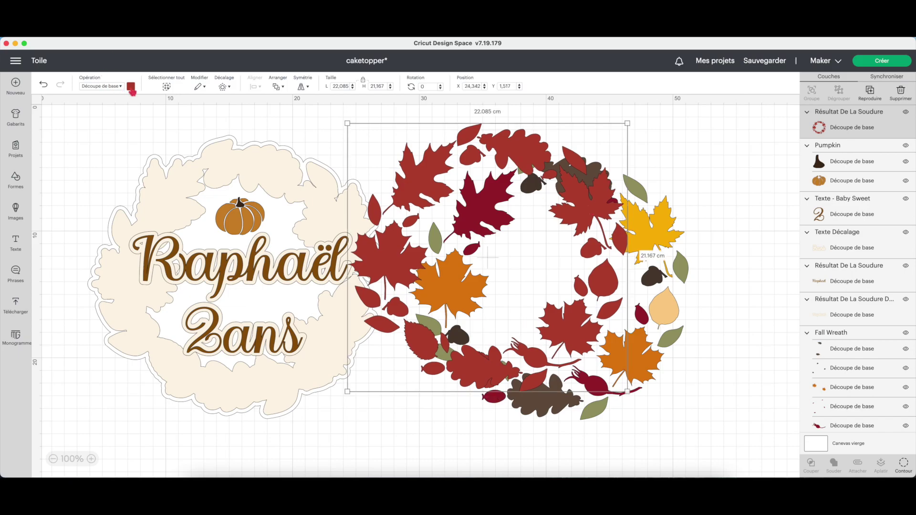
{"action": "left_click", "coordinate": [130, 87]}
{"action": "left_click", "coordinate": [208, 124]}
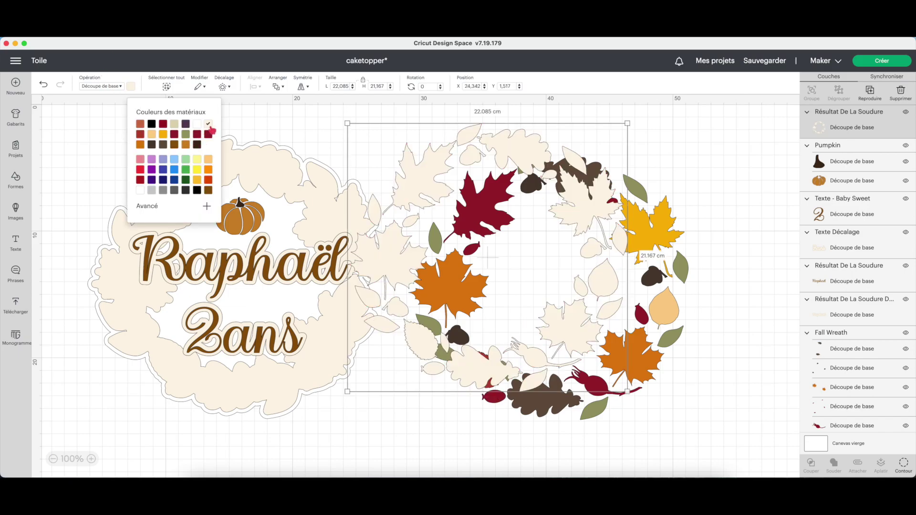
- Send the cream welded wreath to the back and reassemble the coloured leaf wreath over its backing layers
{"action": "left_click_drag", "start_coordinate": [659, 281], "coordinate": [737, 292]}
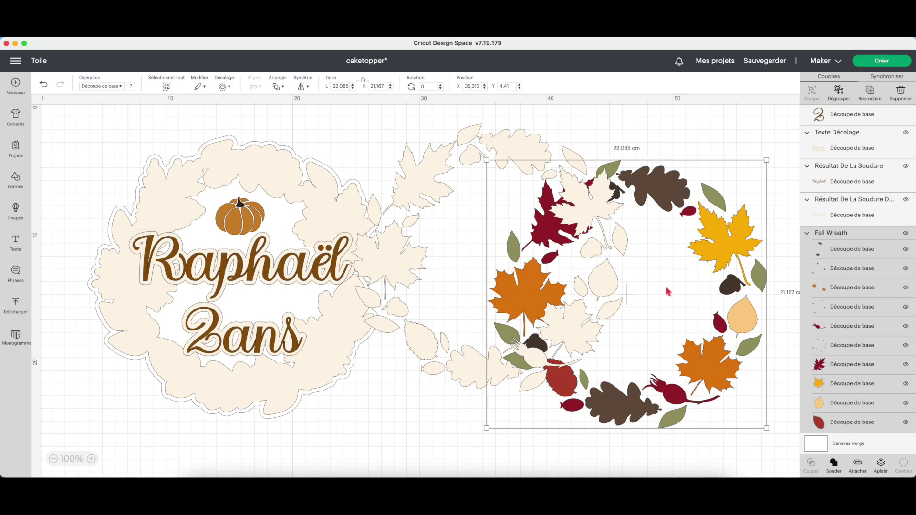
{"action": "left_click_drag", "start_coordinate": [725, 366], "coordinate": [582, 337]}
{"action": "right_click", "coordinate": [582, 337]}
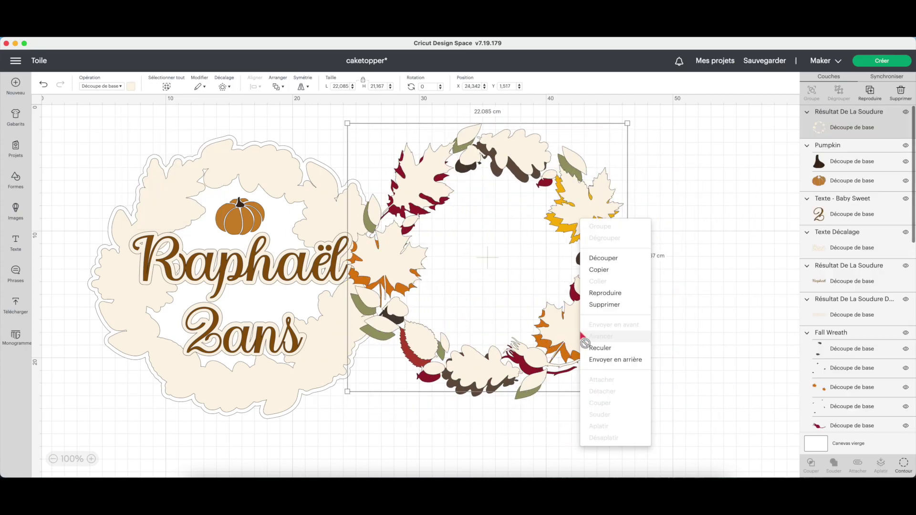
{"action": "left_click", "coordinate": [628, 357]}
{"action": "left_click_drag", "start_coordinate": [576, 315], "coordinate": [654, 348]}
{"action": "left_click", "coordinate": [661, 307]}
{"action": "left_click", "coordinate": [420, 389]}
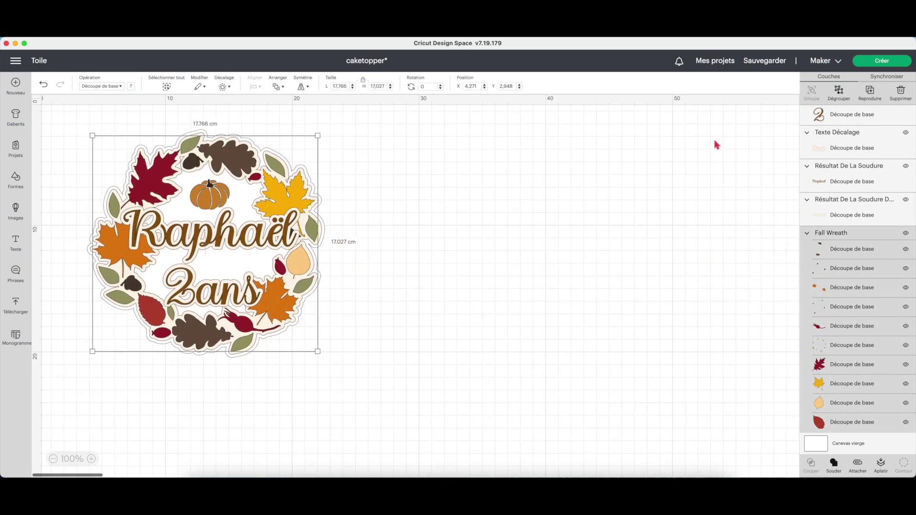
- Recolour the wreath's small olive leaves dark green
{"action": "scroll", "coordinate": [854, 267], "scroll_direction": "down", "scroll_amount": 3}
{"action": "left_click", "coordinate": [852, 267]}
{"action": "left_click", "coordinate": [131, 86]}
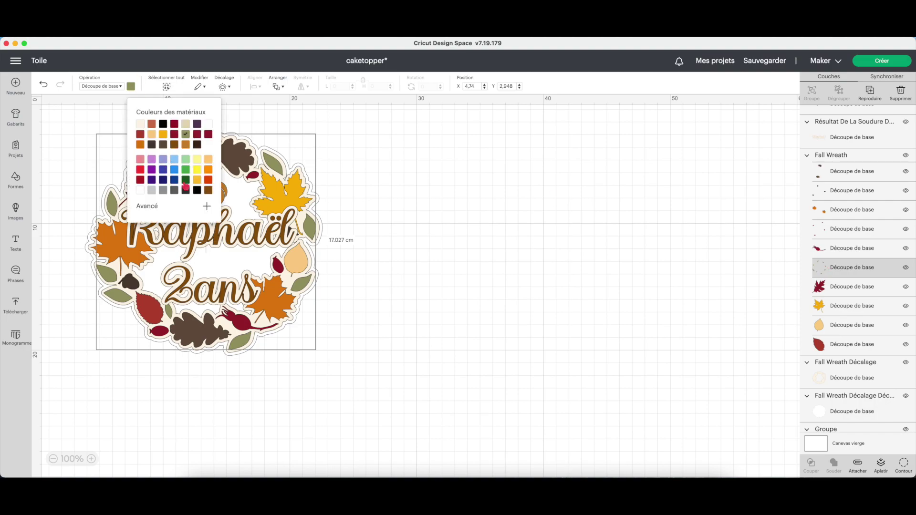
{"action": "left_click", "coordinate": [186, 190]}
- Recolour the yellow maple leaf and the two rust-orange maple leaves in the same bright orange
{"action": "left_click", "coordinate": [834, 310]}
{"action": "left_click", "coordinate": [582, 254]}
{"action": "left_click", "coordinate": [269, 200]}
{"action": "left_click", "coordinate": [835, 303]}
{"action": "left_click", "coordinate": [850, 211], "text": "shift"}
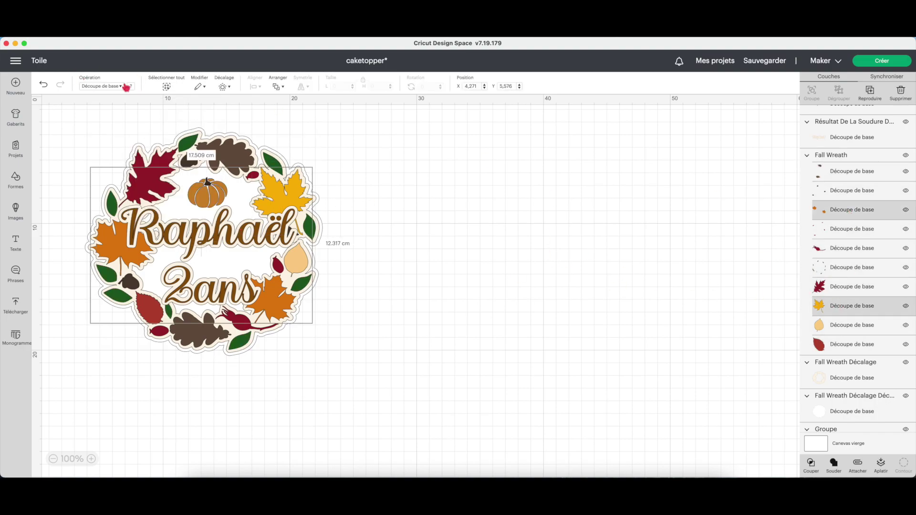
{"action": "left_click", "coordinate": [131, 86]}
{"action": "left_click", "coordinate": [208, 172]}
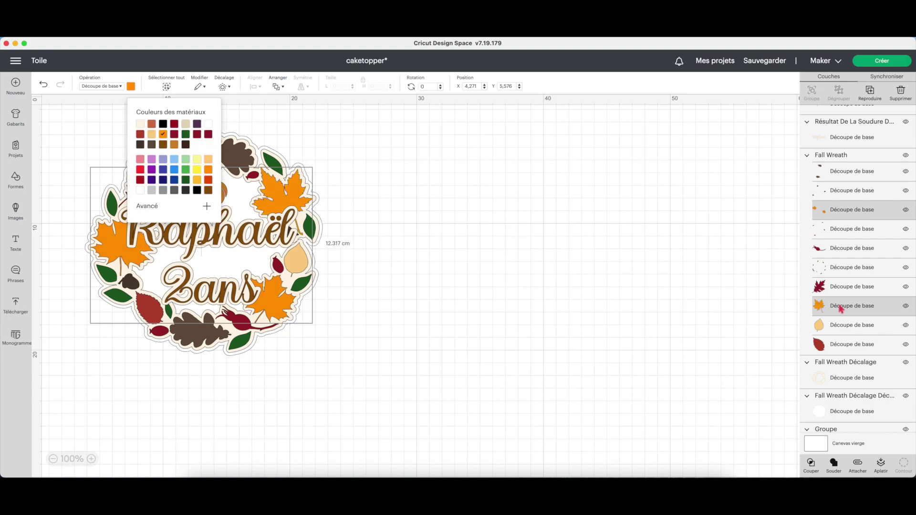
{"action": "left_click", "coordinate": [834, 237]}
{"action": "left_click", "coordinate": [785, 237]}
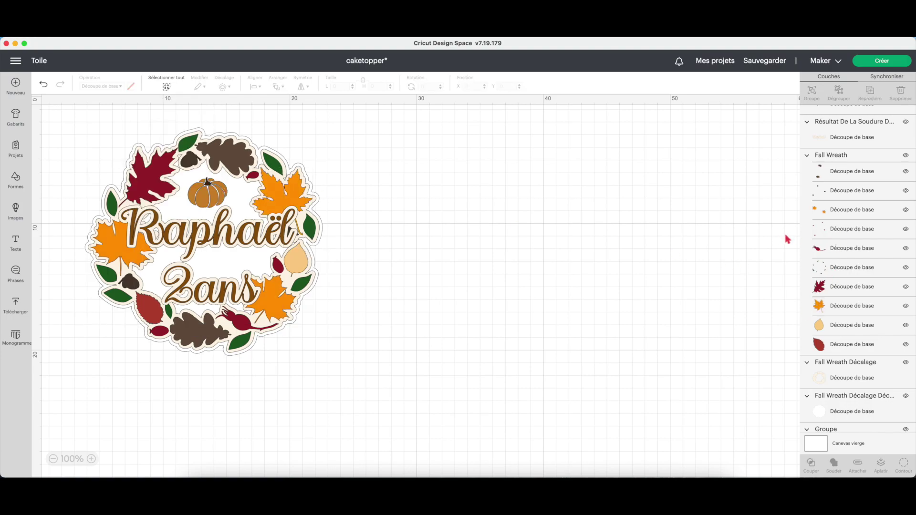
- Recolour the wreath's small berries, rosehip and brick-red leaf in one dark red
{"action": "left_click", "coordinate": [859, 232]}
{"action": "left_click", "coordinate": [851, 248], "text": "shift"}
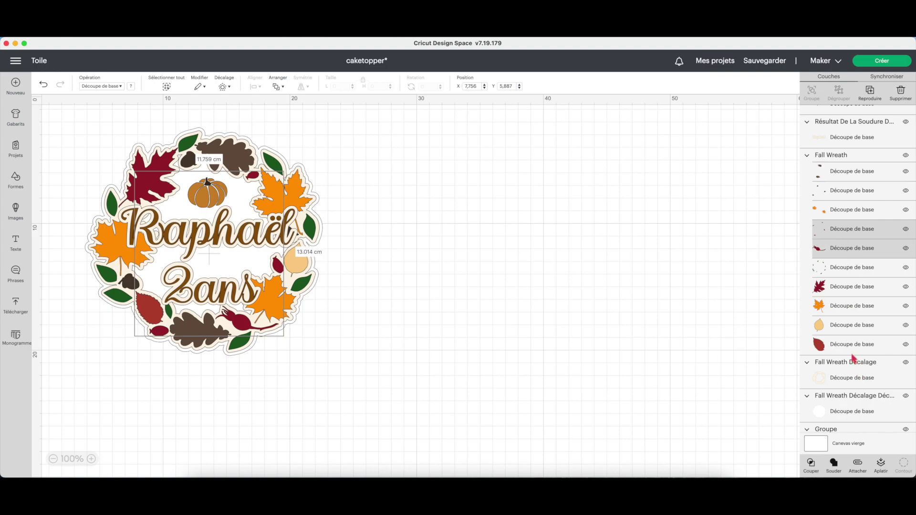
{"action": "left_click", "coordinate": [852, 348], "text": "shift"}
{"action": "left_click", "coordinate": [131, 86]}
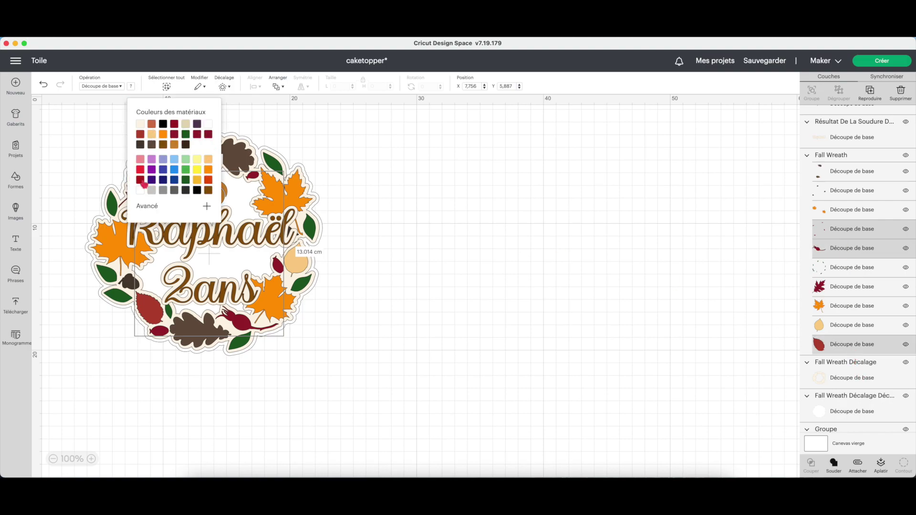
{"action": "left_click", "coordinate": [143, 185]}
{"action": "left_click", "coordinate": [603, 230]}
- Recolour the oak leaves and acorns with a custom light tan shade
{"action": "left_click", "coordinate": [832, 170]}
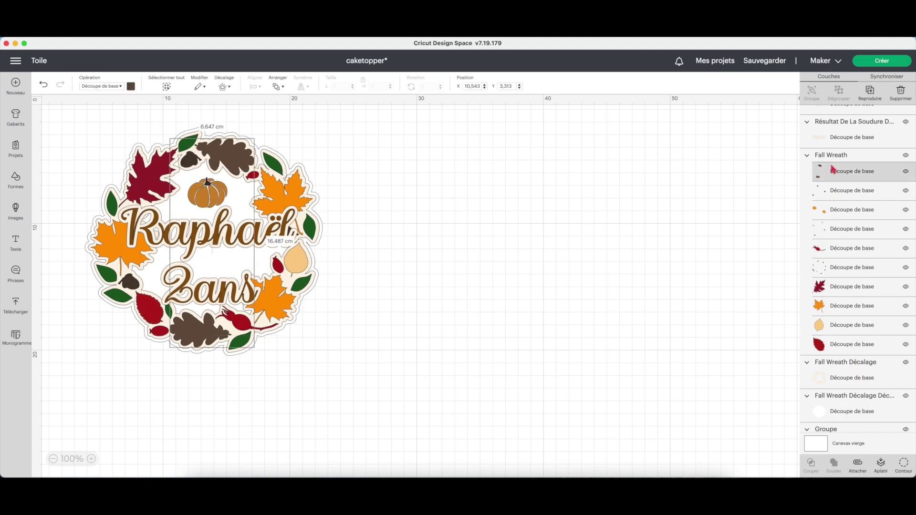
{"action": "left_click", "coordinate": [842, 191], "text": "shift"}
{"action": "left_click", "coordinate": [131, 88]}
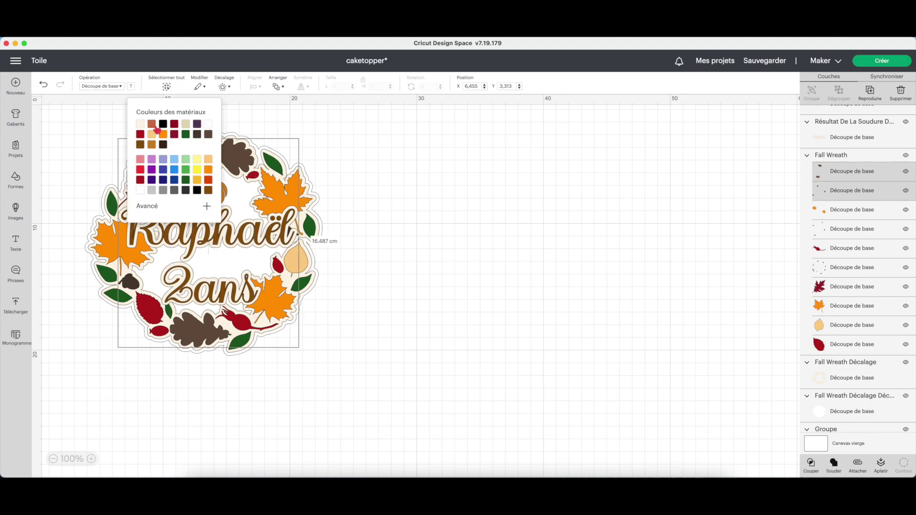
{"action": "left_click", "coordinate": [207, 161]}
{"action": "left_click", "coordinate": [207, 206]}
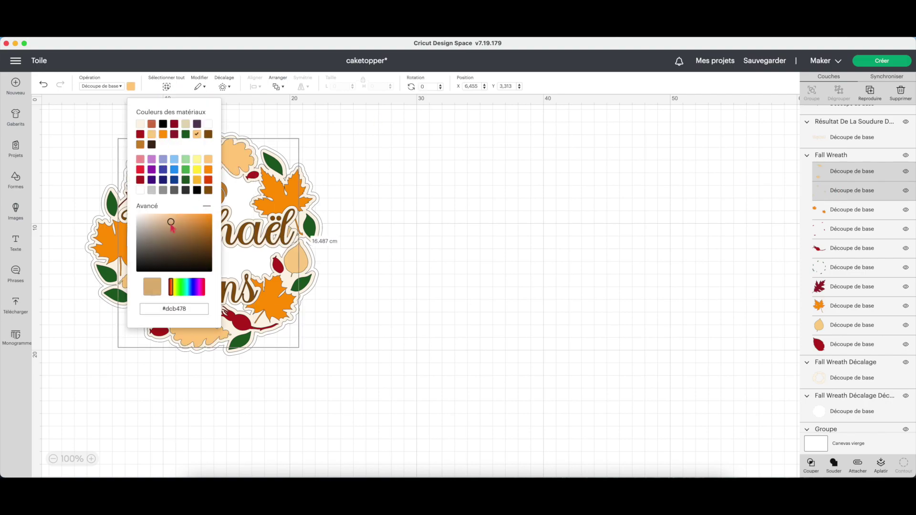
{"action": "left_click", "coordinate": [172, 224]}
{"action": "left_click", "coordinate": [453, 235]}
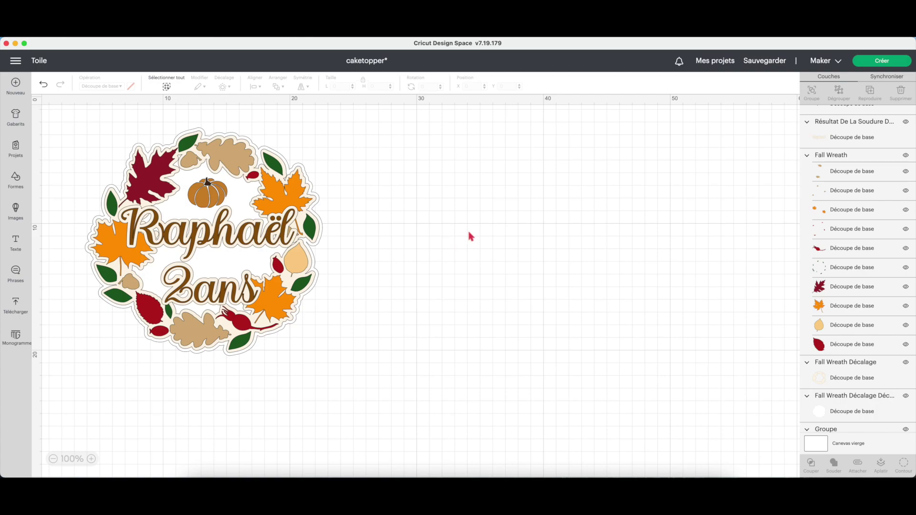
- Open the material colour choices for the pumpkin
{"action": "scroll", "coordinate": [820, 286], "scroll_direction": "down", "scroll_amount": 5}
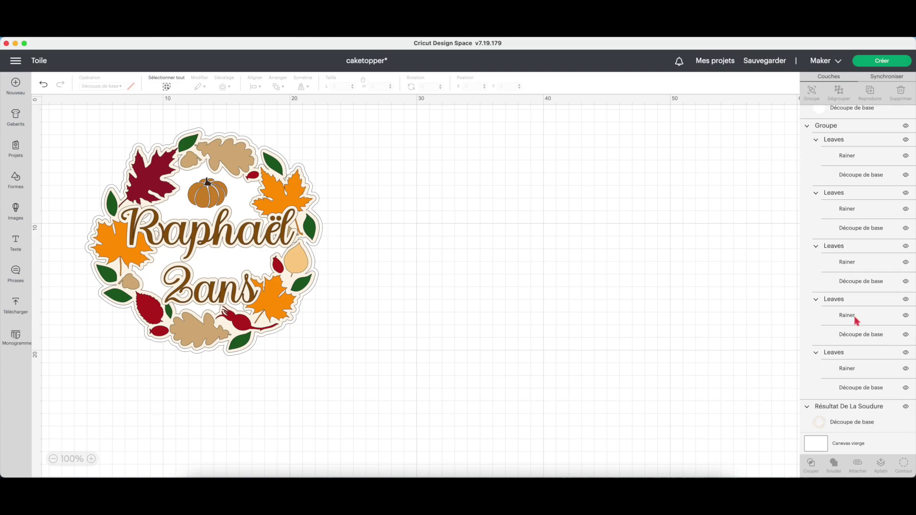
{"action": "left_click", "coordinate": [207, 194]}
{"action": "left_click", "coordinate": [130, 87]}
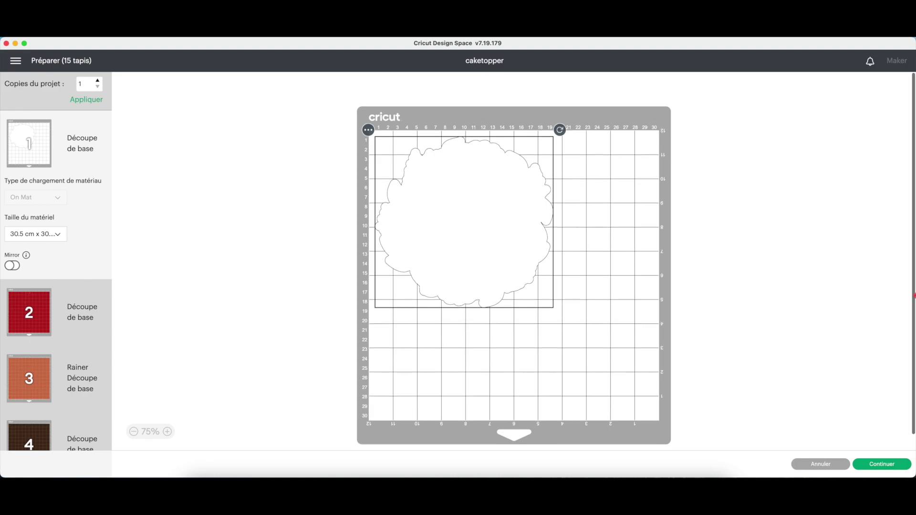
- Continue from mat preparation to cutting and set the first mat's base material to Emballage plastique (Plastic Packaging)
{"action": "left_click", "coordinate": [882, 464]}
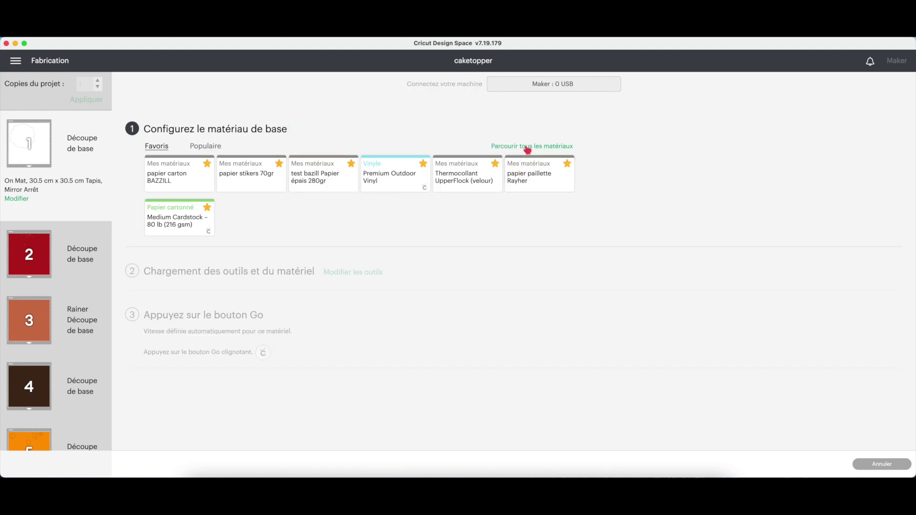
{"action": "left_click", "coordinate": [527, 149]}
{"action": "scroll", "coordinate": [466, 184], "scroll_direction": "down", "scroll_amount": 10}
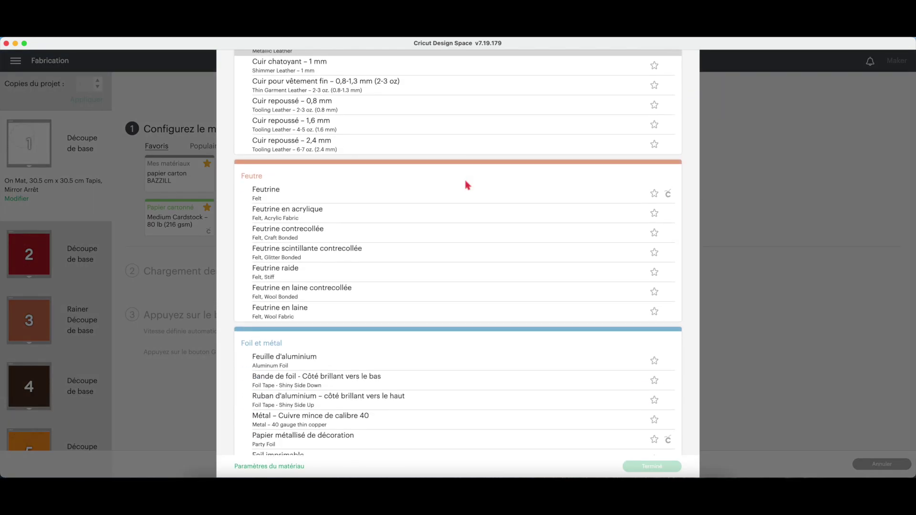
{"action": "scroll", "coordinate": [467, 185], "scroll_direction": "down", "scroll_amount": 15}
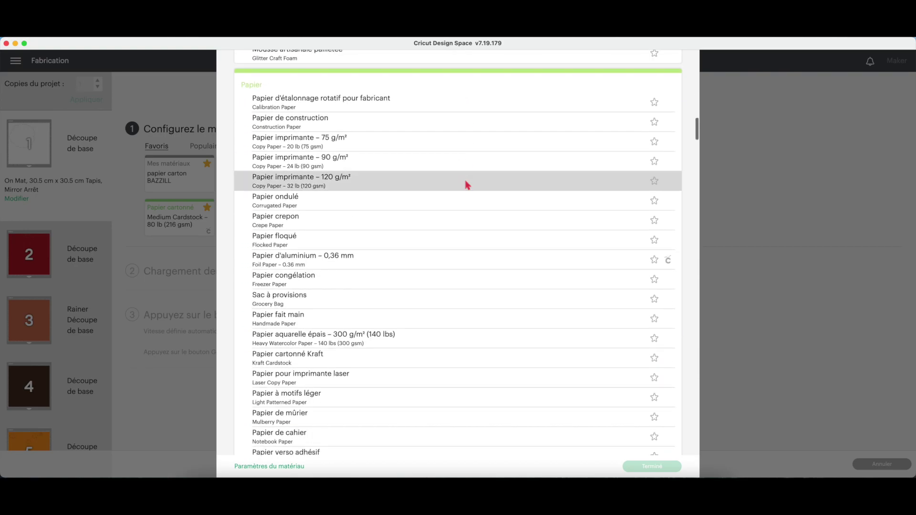
{"action": "scroll", "coordinate": [467, 185], "scroll_direction": "down", "scroll_amount": 15}
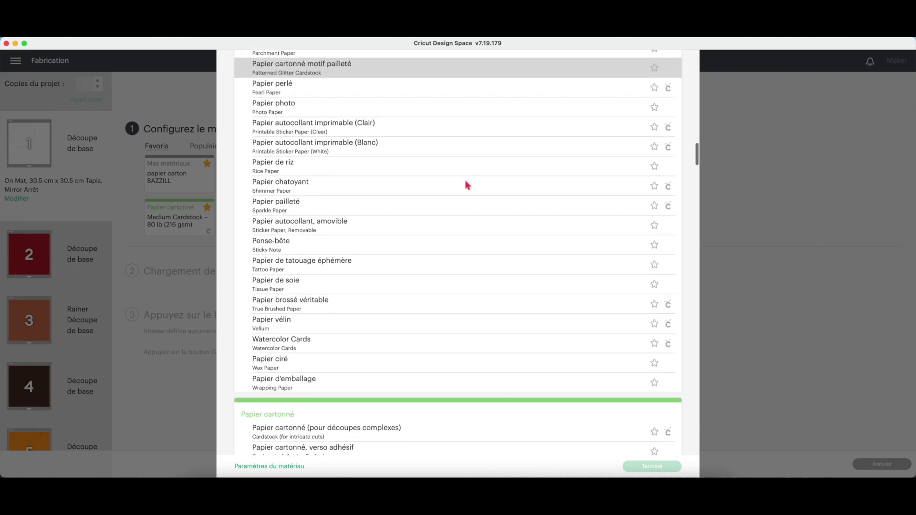
{"action": "scroll", "coordinate": [467, 184], "scroll_direction": "down", "scroll_amount": 7}
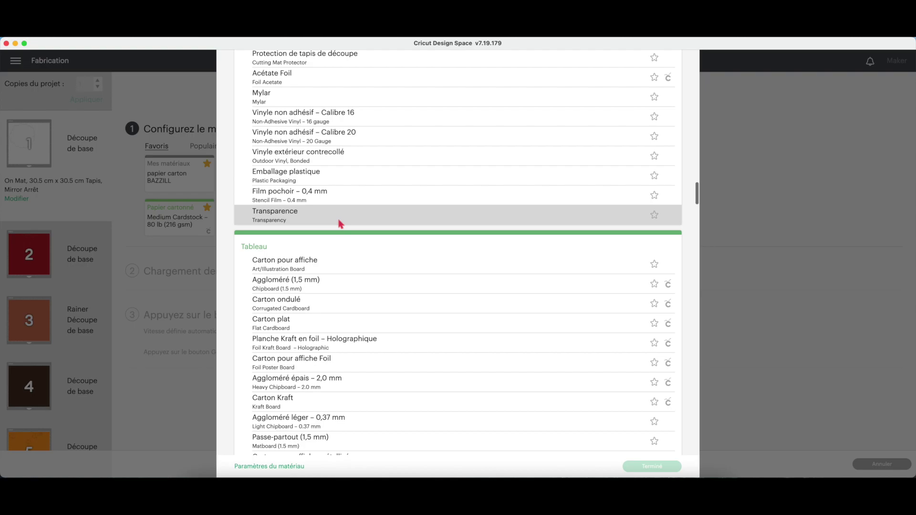
{"action": "left_click", "coordinate": [333, 173]}
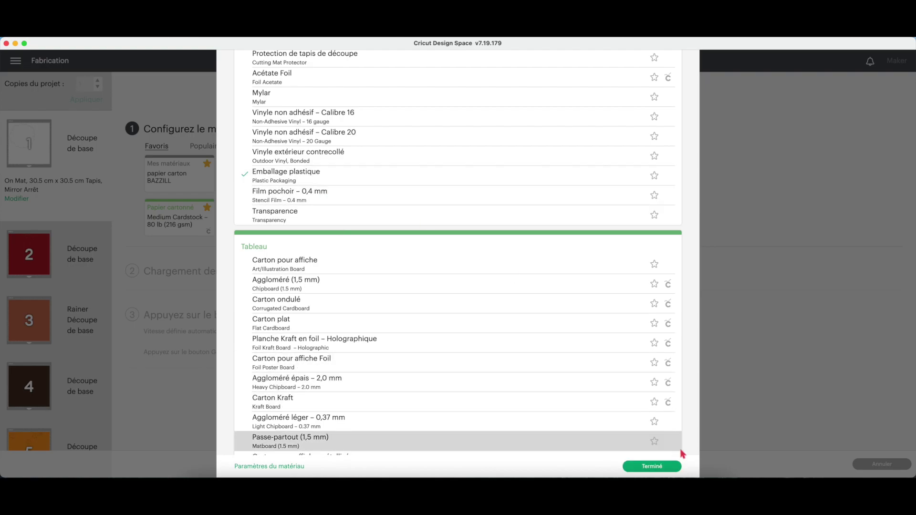
{"action": "left_click", "coordinate": [674, 468]}
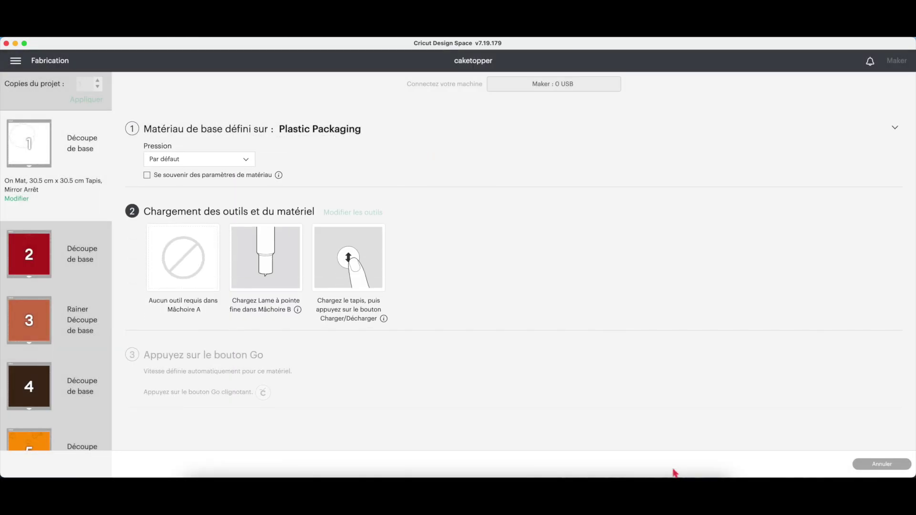